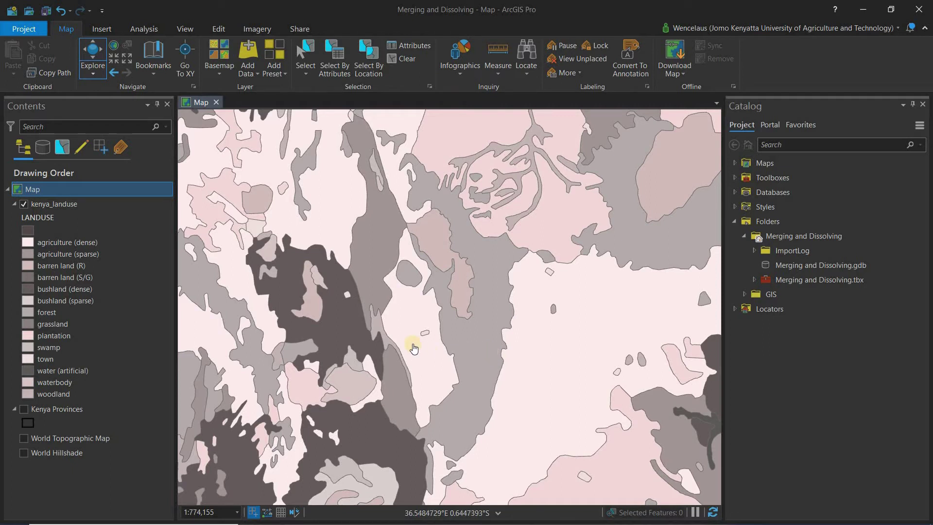
Inspect the attributes of the small forest patch and its surrounding agriculture polygon
{"action": "left_click", "coordinate": [407, 307]}
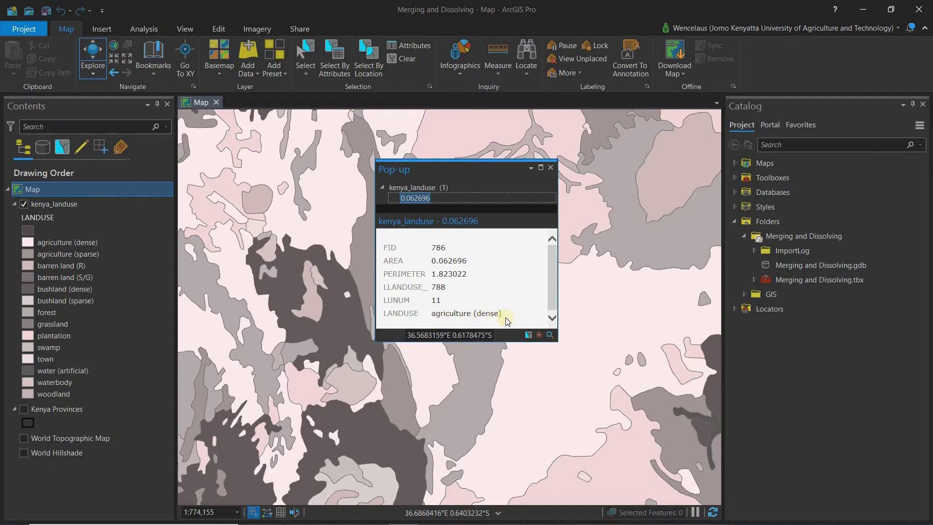
{"action": "left_click", "coordinate": [549, 170]}
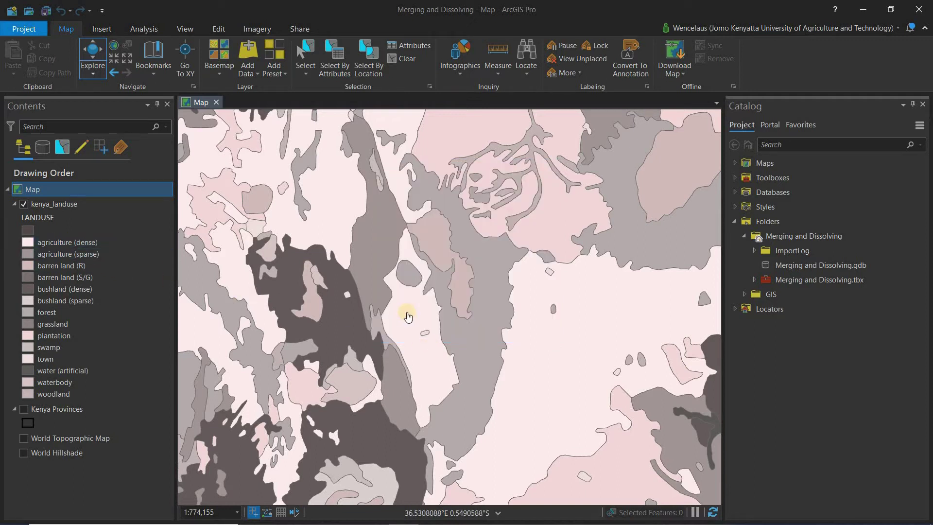
{"action": "left_click", "coordinate": [53, 266]}
{"action": "left_click", "coordinate": [409, 273]}
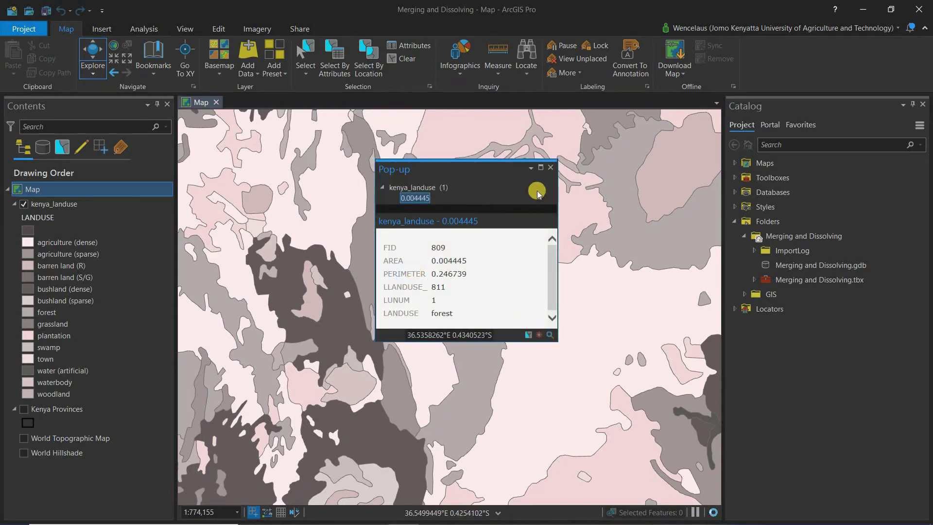
{"action": "left_click", "coordinate": [550, 168]}
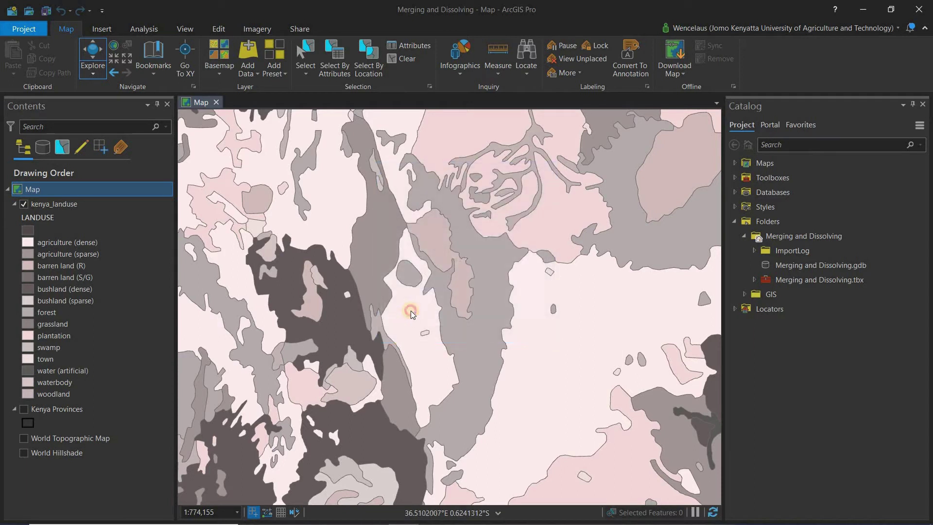
{"action": "left_click", "coordinate": [410, 310]}
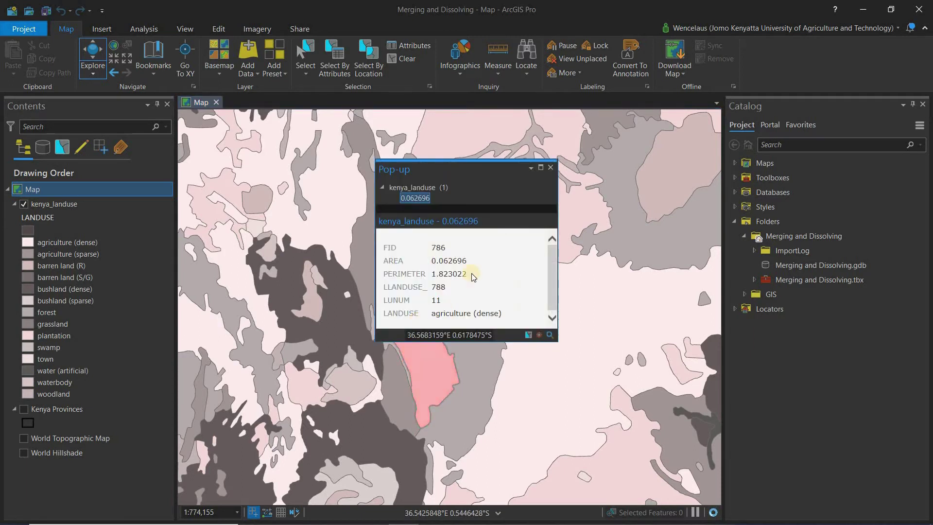
{"action": "left_click", "coordinate": [550, 167]}
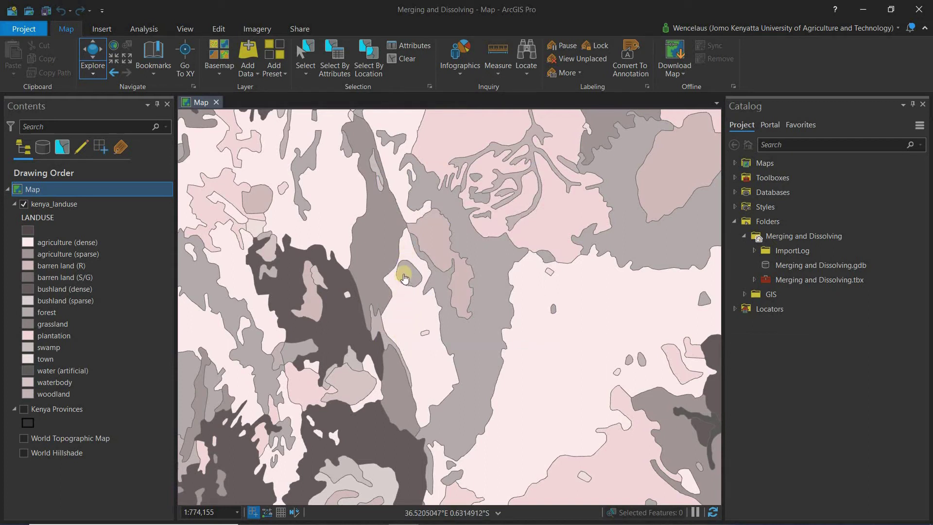
{"action": "left_click", "coordinate": [407, 317]}
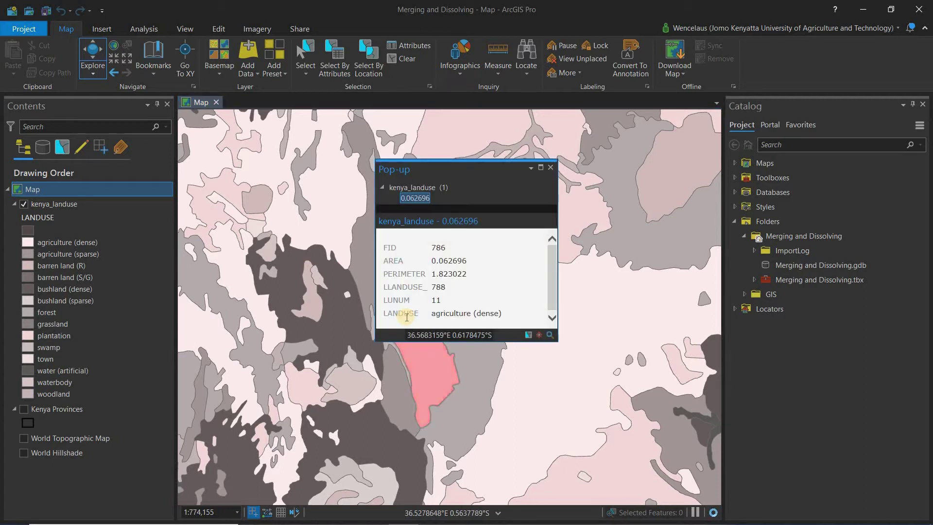
{"action": "left_click", "coordinate": [550, 167]}
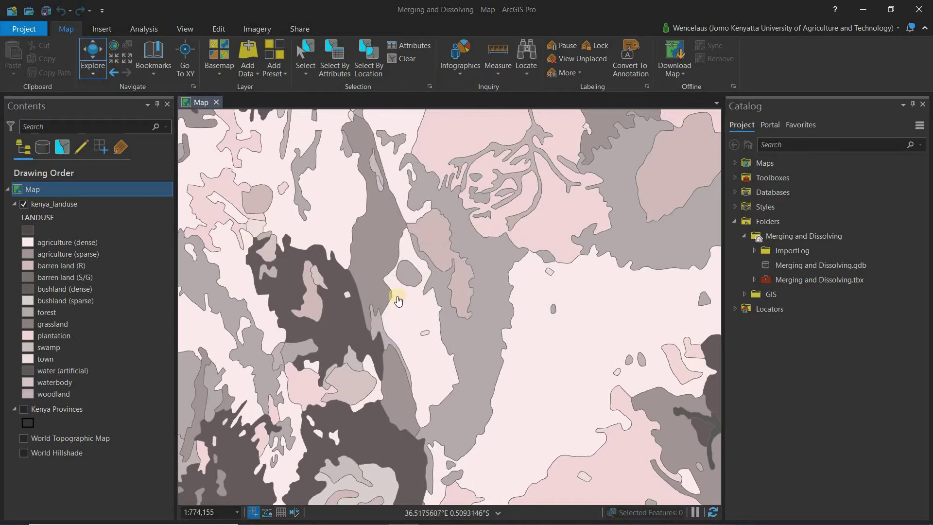
Select the kenya_landuse layer and open the Merge tool from the Edit tab
{"action": "left_click", "coordinate": [59, 204]}
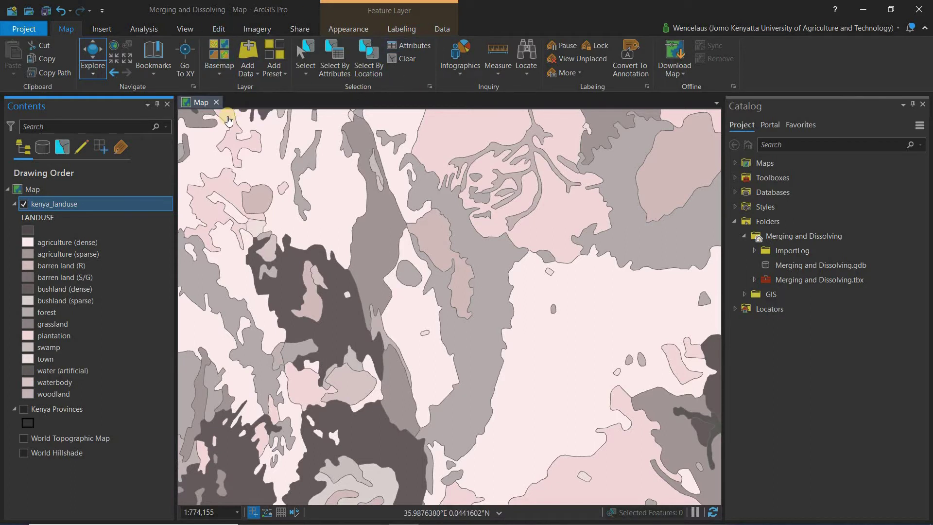
{"action": "left_click", "coordinate": [214, 35]}
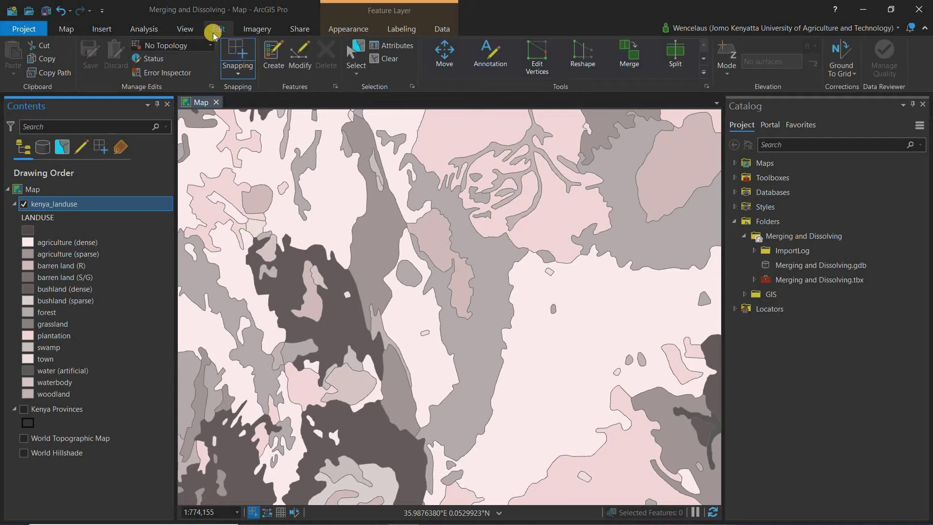
{"action": "left_click", "coordinate": [530, 60]}
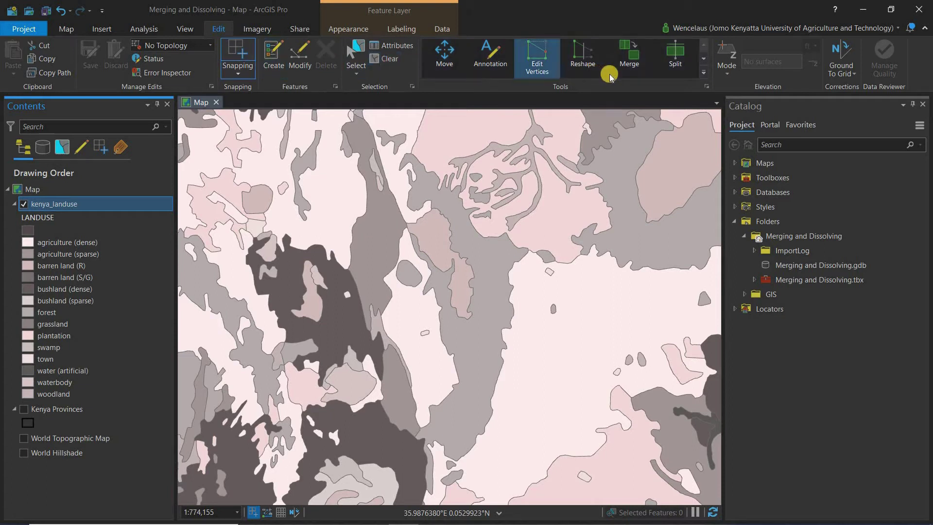
{"action": "left_click", "coordinate": [620, 57]}
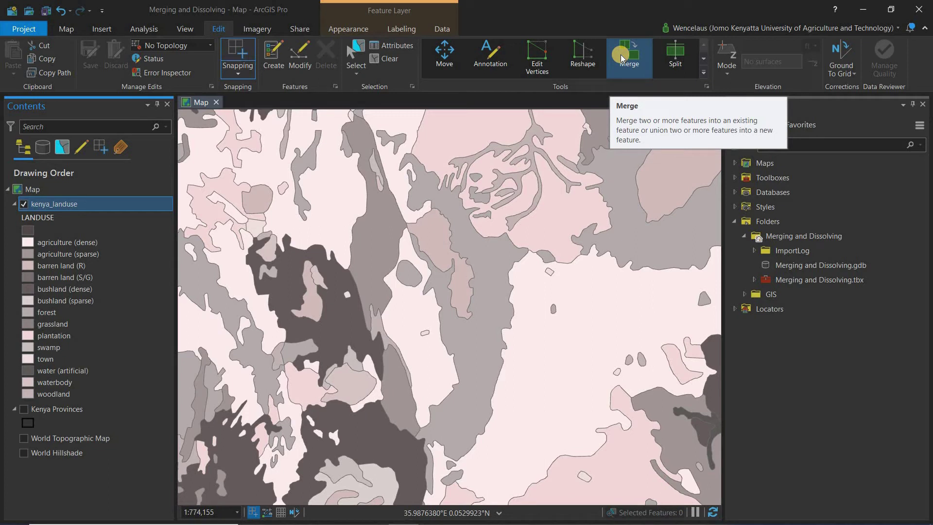
{"action": "left_click", "coordinate": [619, 55]}
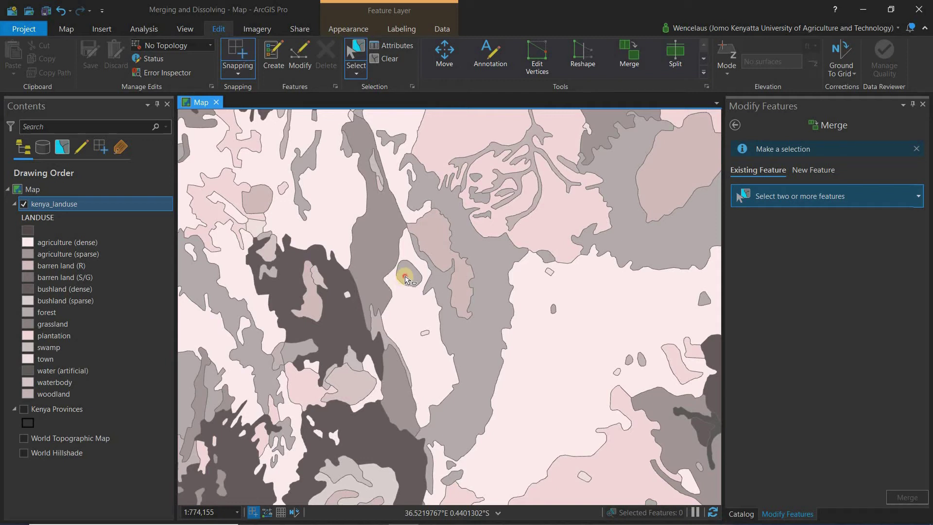
Select both polygons and preserve the attributes of the 0.062696 agriculture (dense) feature
{"action": "left_click", "coordinate": [408, 293]}
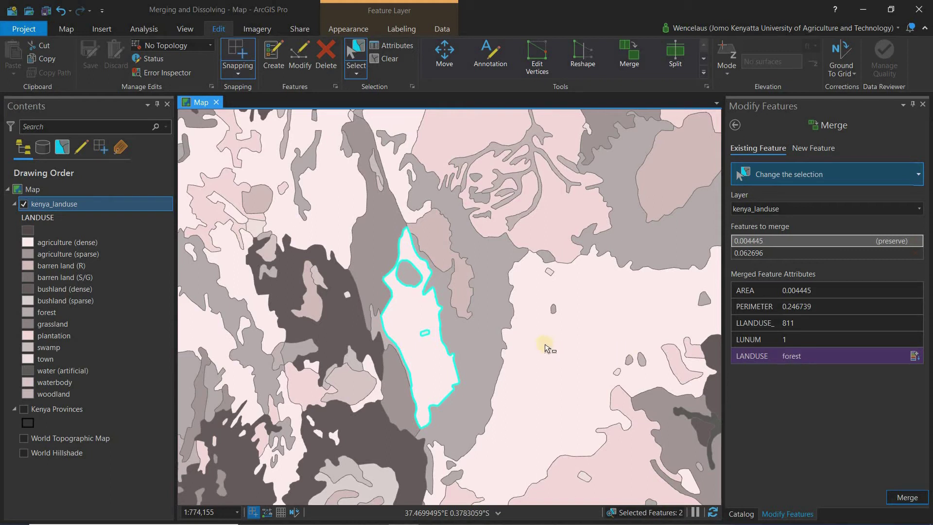
{"action": "left_click", "coordinate": [786, 254]}
{"action": "left_click", "coordinate": [779, 254]}
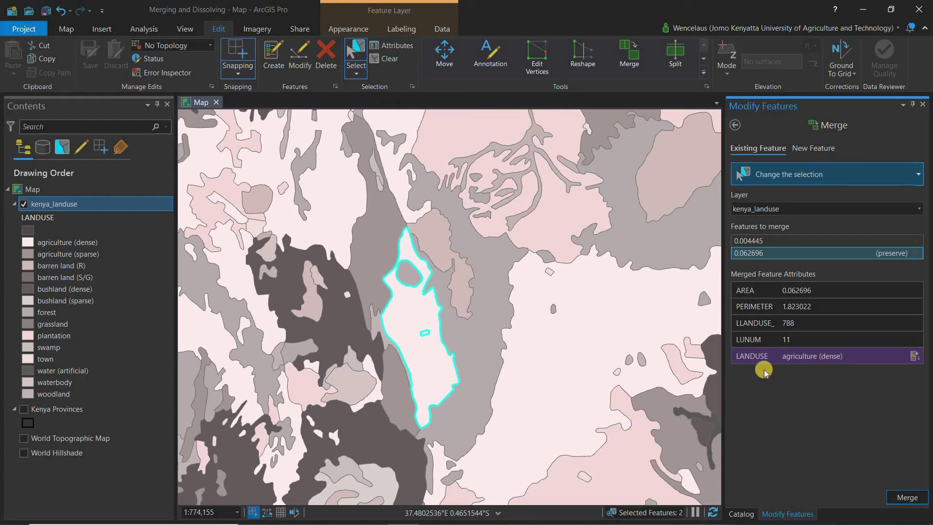
Merge the two selected polygons, then save and confirm all edits
{"action": "left_click", "coordinate": [903, 499]}
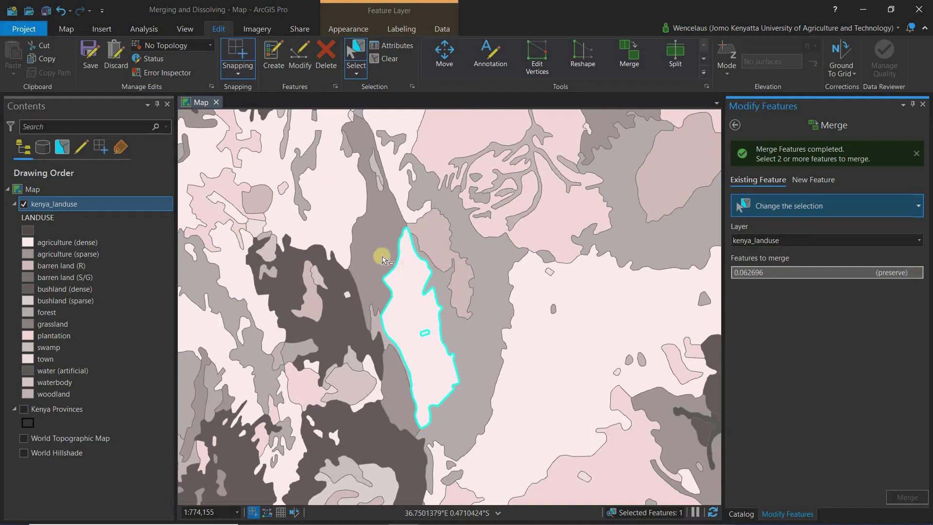
{"action": "left_click", "coordinate": [85, 62]}
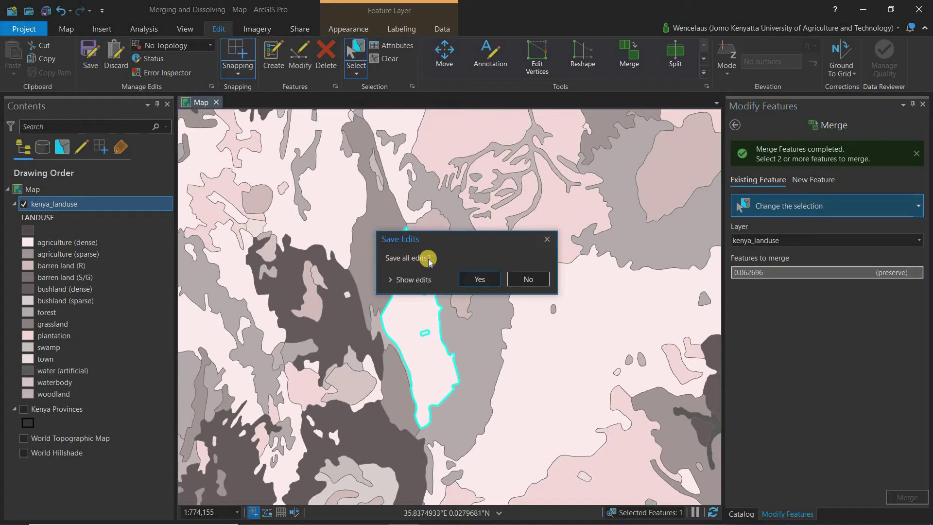
{"action": "left_click", "coordinate": [475, 281]}
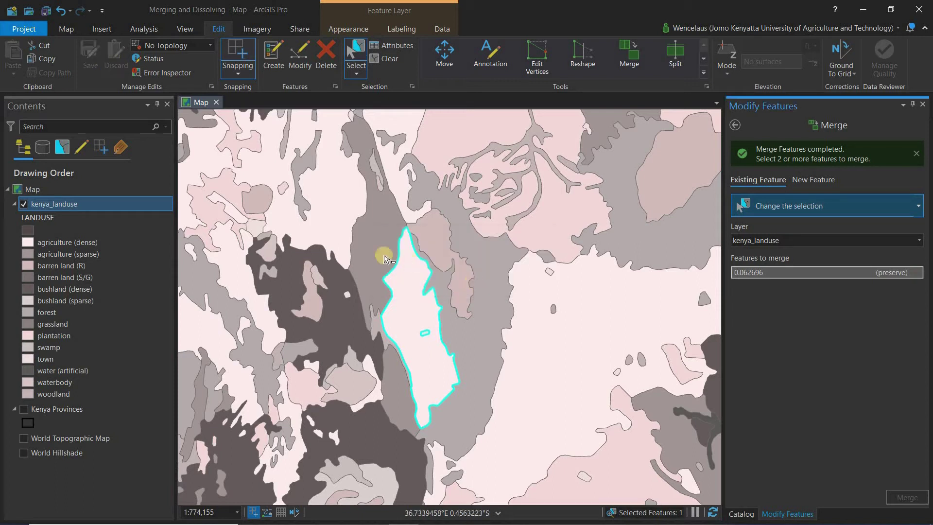
Verify the merged polygon shows agriculture (dense) attributes with FID 786
{"action": "left_click", "coordinate": [66, 30]}
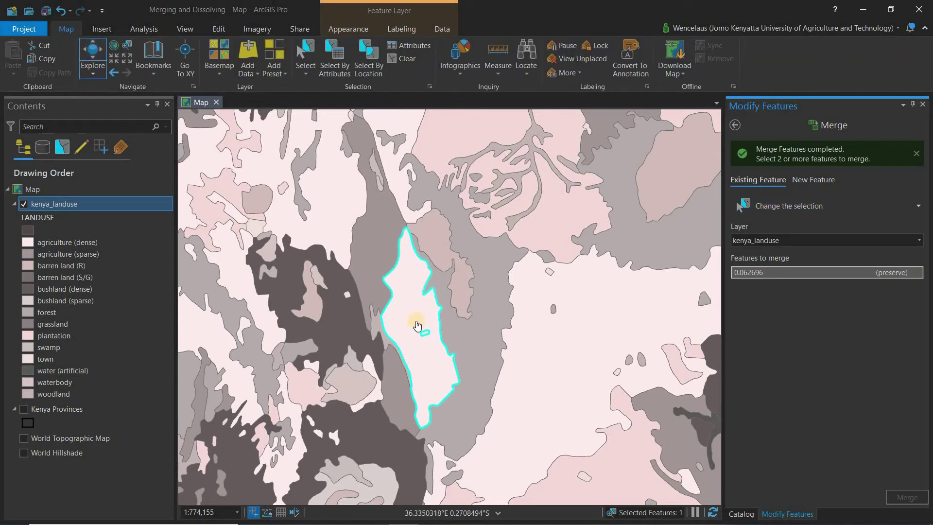
{"action": "left_click", "coordinate": [409, 306]}
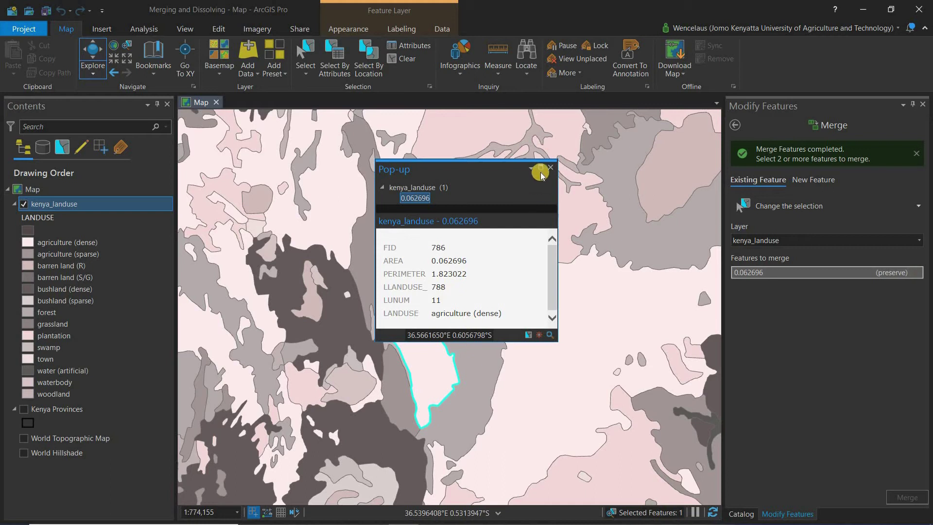
{"action": "key", "text": "Escape"}
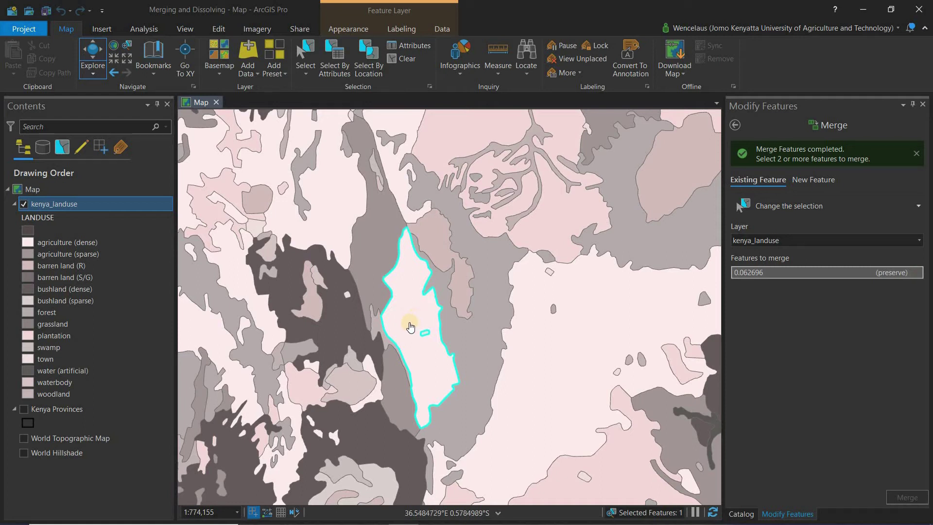
{"action": "left_click", "coordinate": [804, 184]}
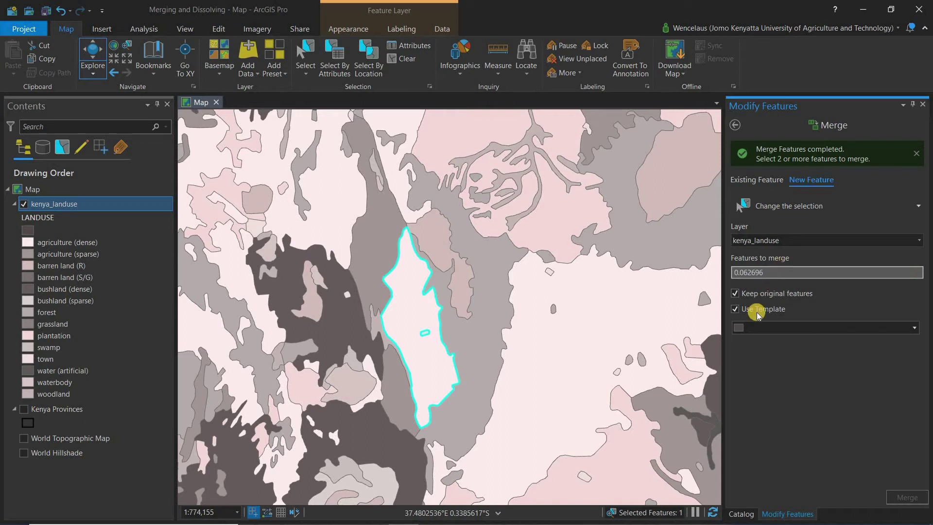
{"action": "left_click", "coordinate": [906, 328]}
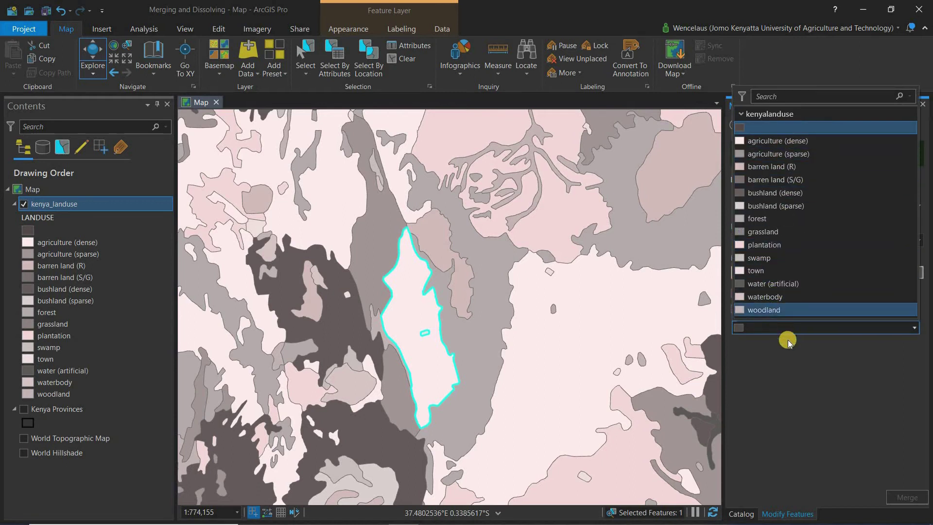
{"action": "left_click", "coordinate": [788, 365]}
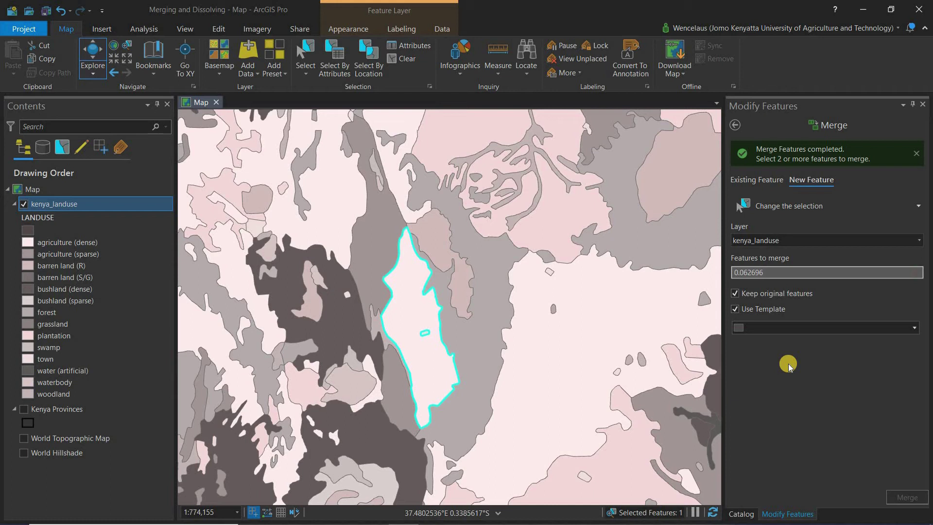
{"action": "left_click", "coordinate": [758, 180]}
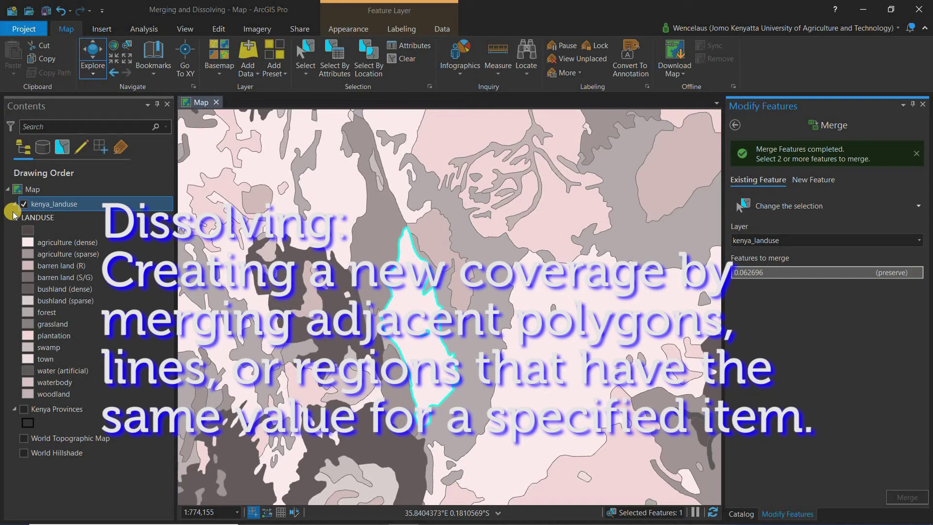
Hide kenya_landuse, show Kenya Provinces, and zoom to that layer's full extent
{"action": "left_click", "coordinate": [23, 204]}
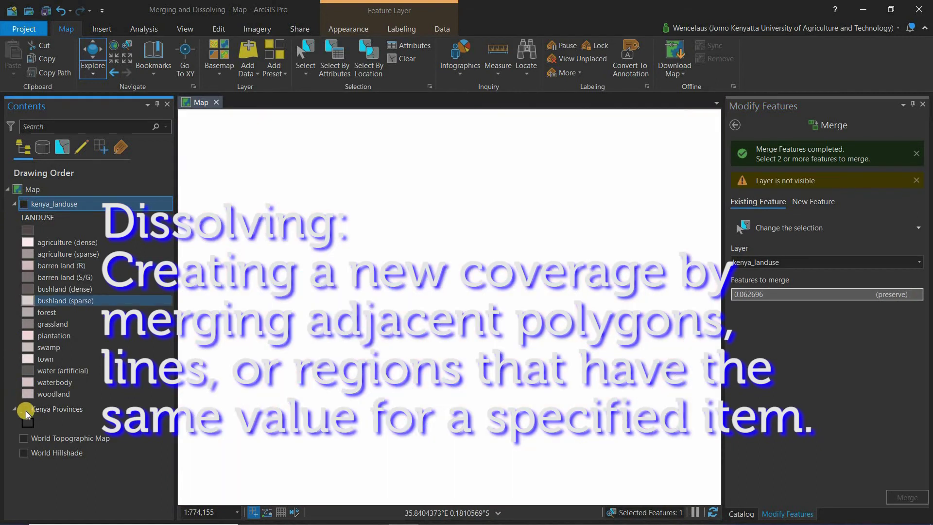
{"action": "left_click", "coordinate": [24, 408]}
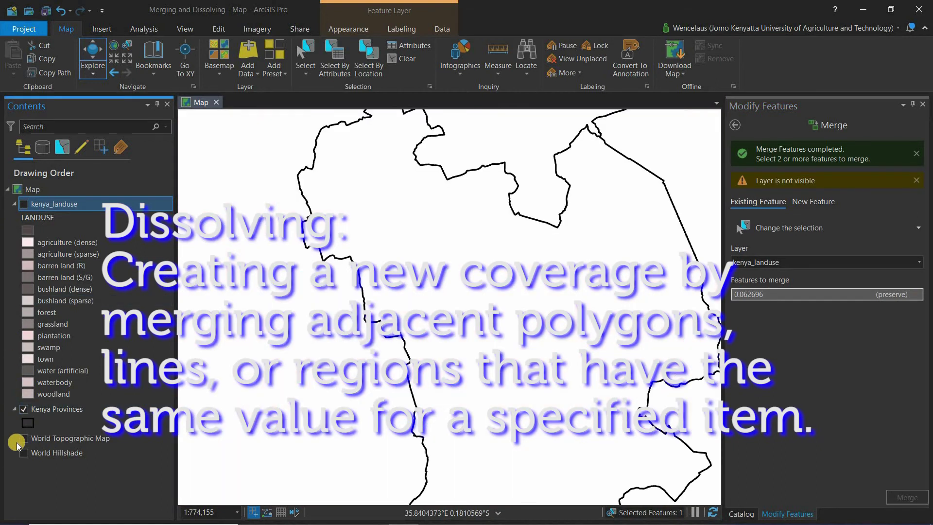
{"action": "right_click", "coordinate": [49, 410]}
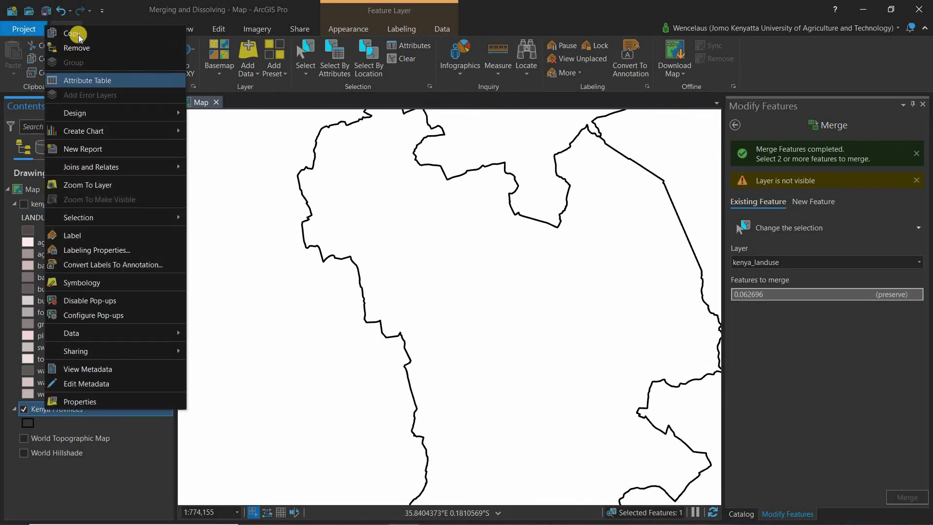
{"action": "left_click", "coordinate": [84, 189]}
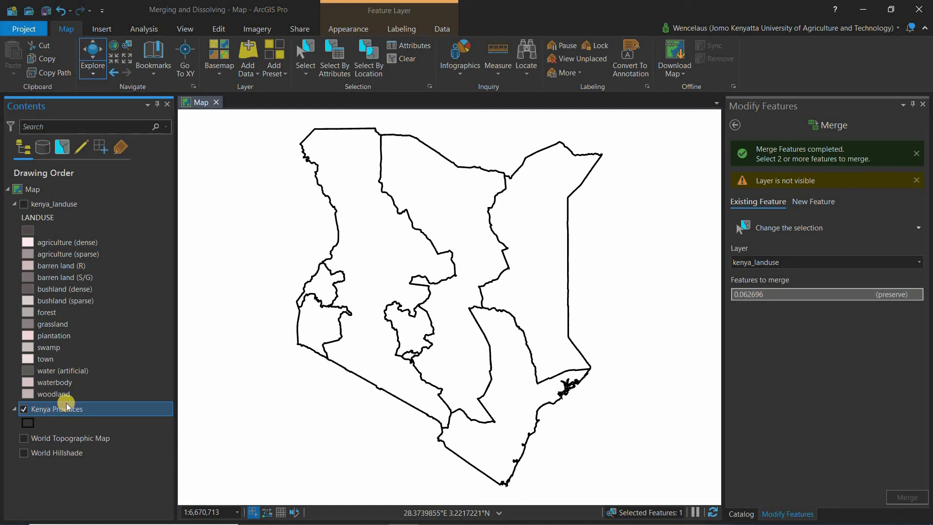
{"action": "key", "text": "Return"}
Search 'dissolve' in the geoprocessing tools and open the Data Management Dissolve tool
{"action": "left_click", "coordinate": [133, 22]}
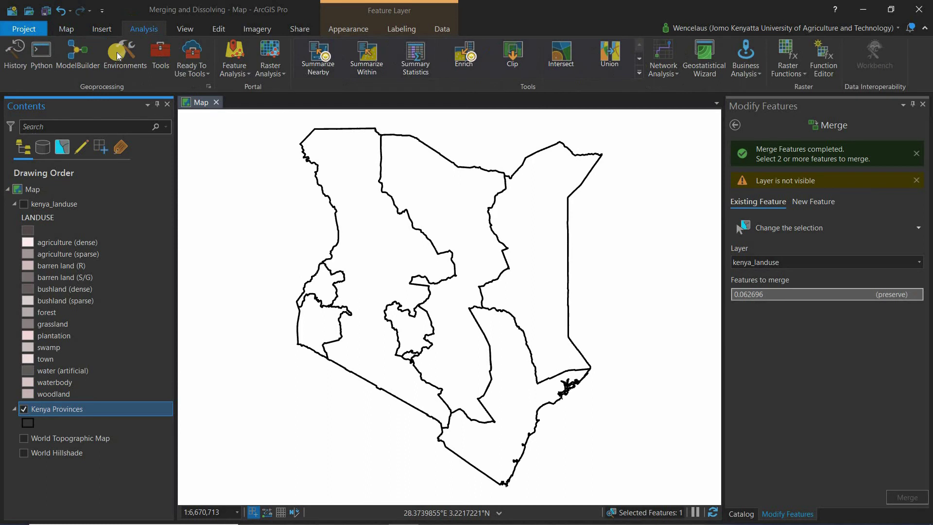
{"action": "left_click", "coordinate": [156, 59]}
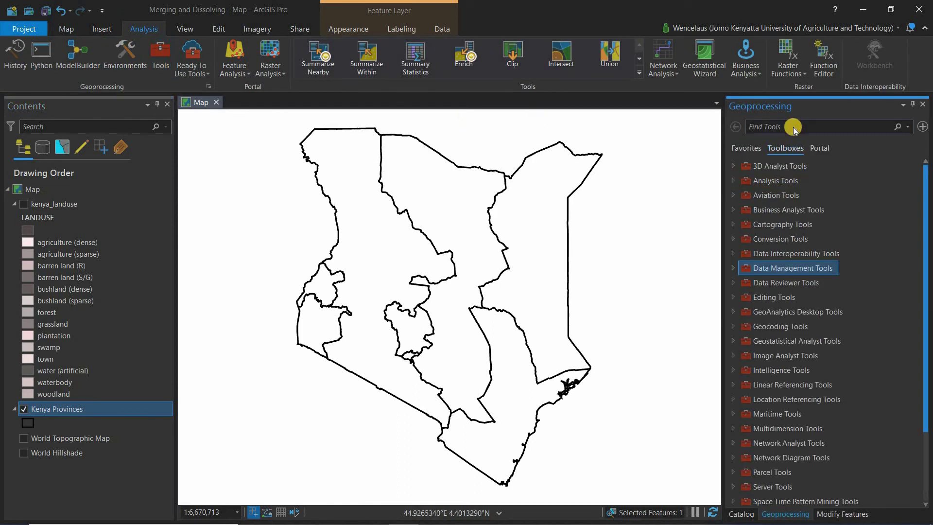
{"action": "type", "text": "disc"}
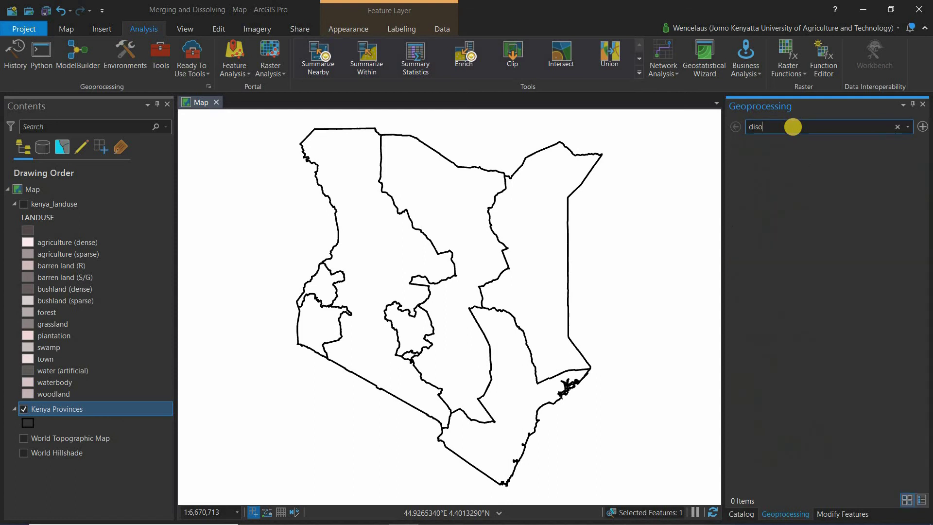
{"action": "key", "text": "BackSpace"}
{"action": "type", "text": "o"}
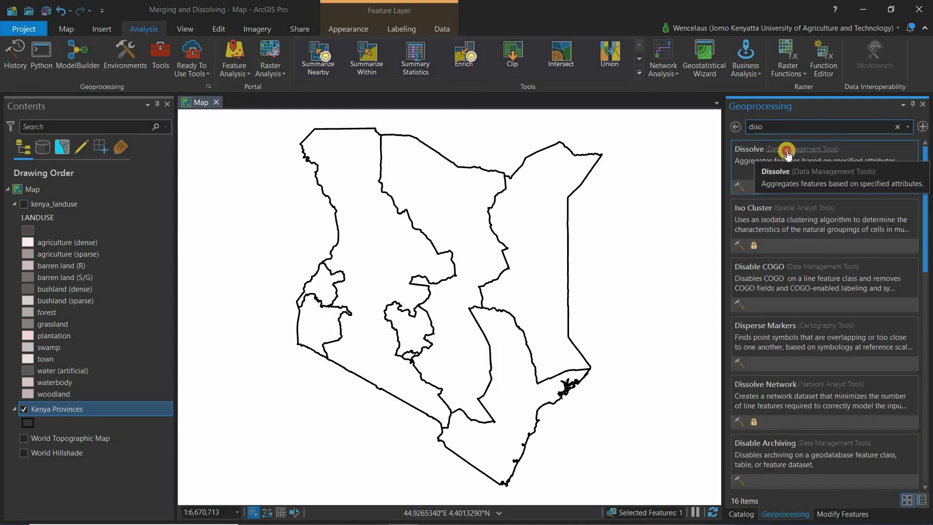
{"action": "left_click", "coordinate": [787, 150]}
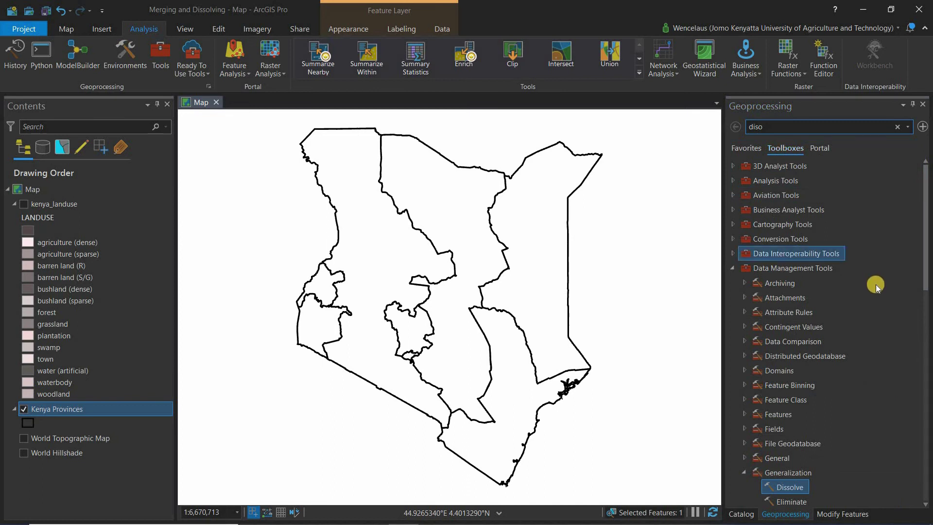
{"action": "scroll", "coordinate": [811, 406], "scroll_direction": "down", "scroll_amount": 2}
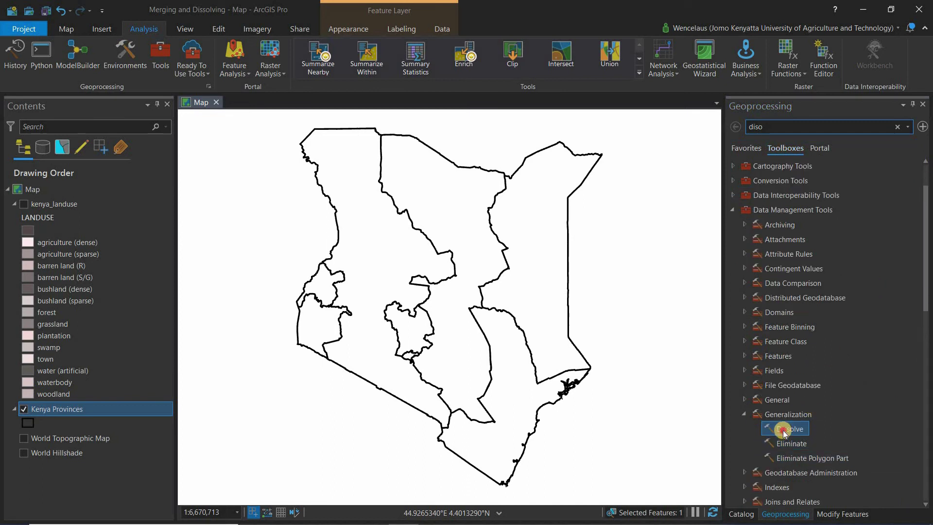
{"action": "double_click", "coordinate": [783, 430]}
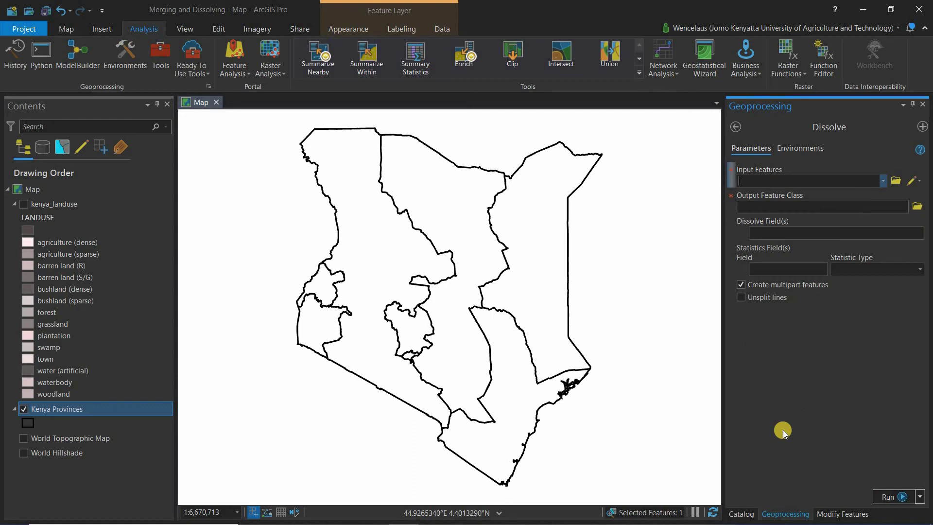
Set the Dissolve input to kenya_landuse and the output to kenya_general_boundary
{"action": "left_click", "coordinate": [881, 181]}
{"action": "left_click", "coordinate": [882, 180]}
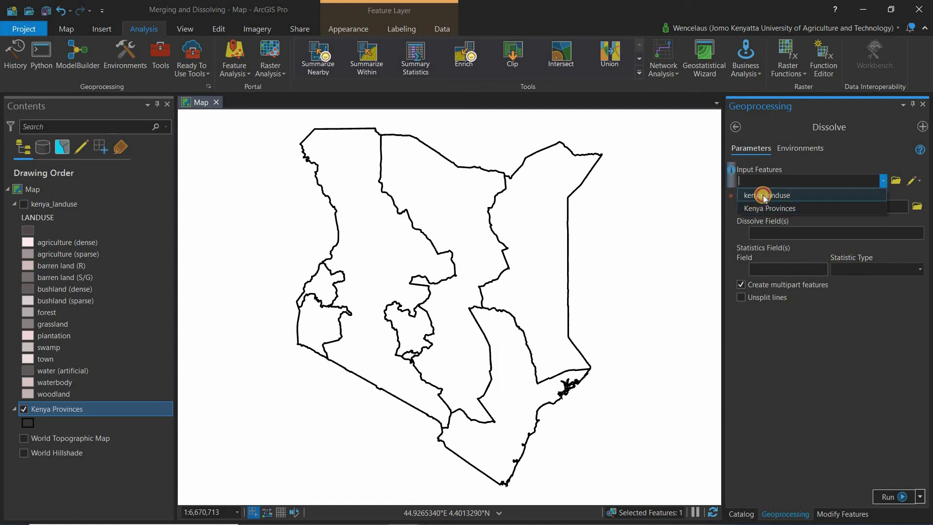
{"action": "left_click", "coordinate": [764, 196]}
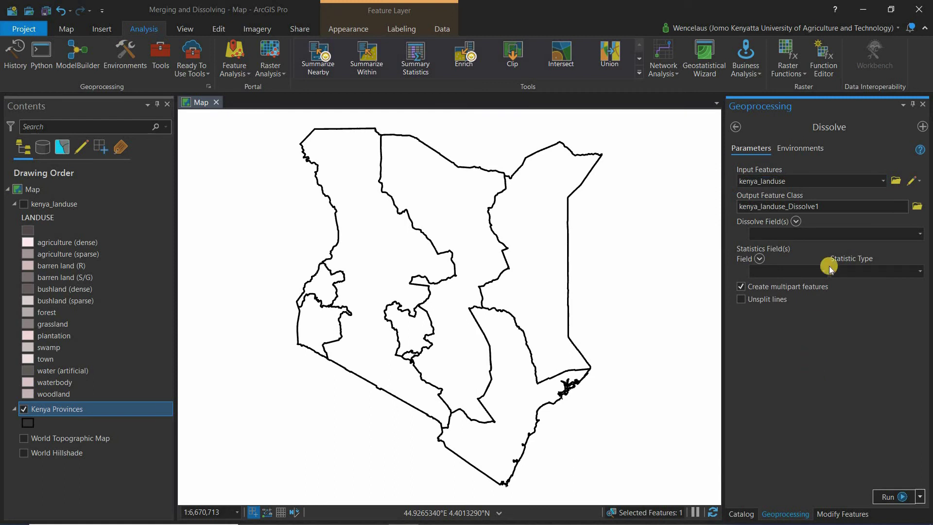
{"action": "left_click", "coordinate": [831, 207]}
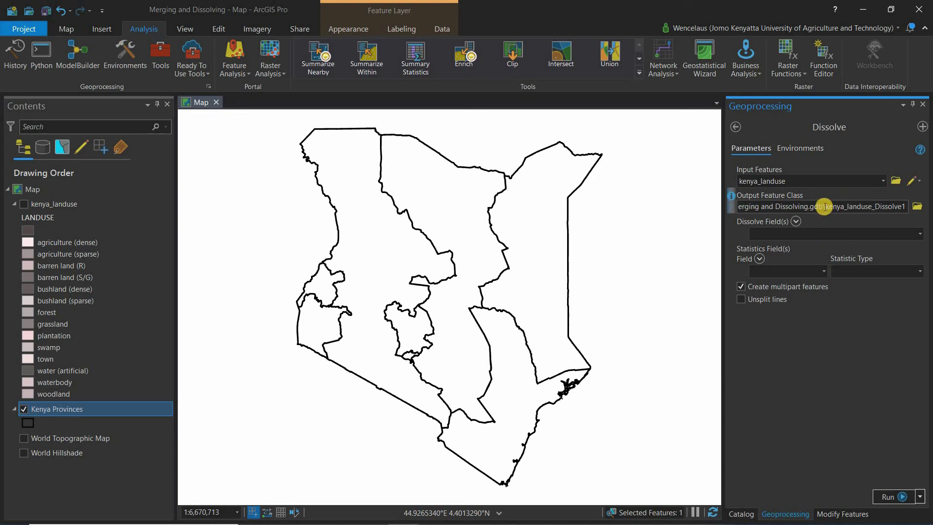
{"action": "left_click_drag", "start_coordinate": [826, 207], "coordinate": [905, 207]}
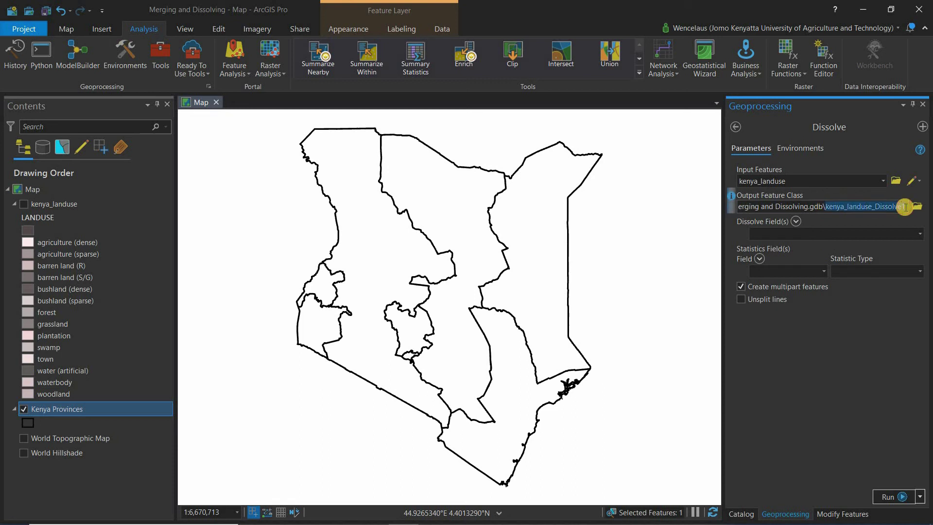
{"action": "type", "text": "kenya_"}
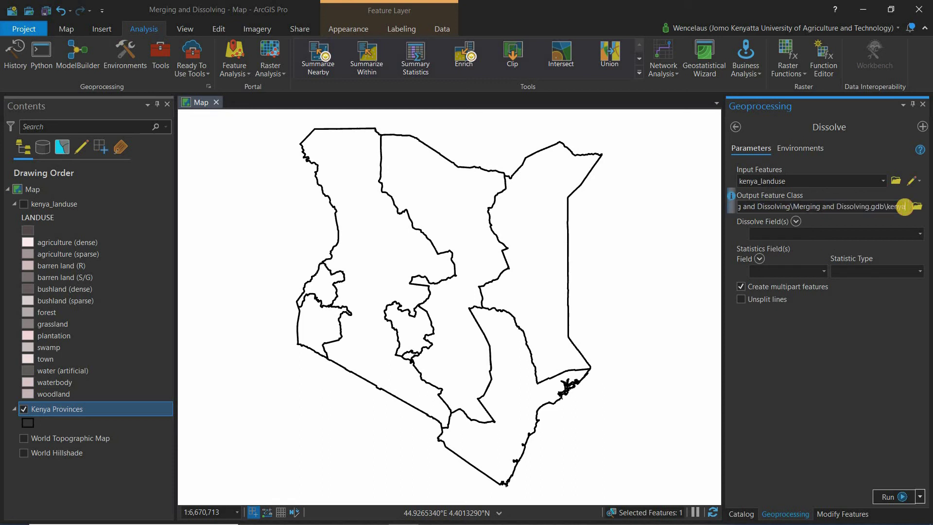
{"action": "type", "text": "genera"}
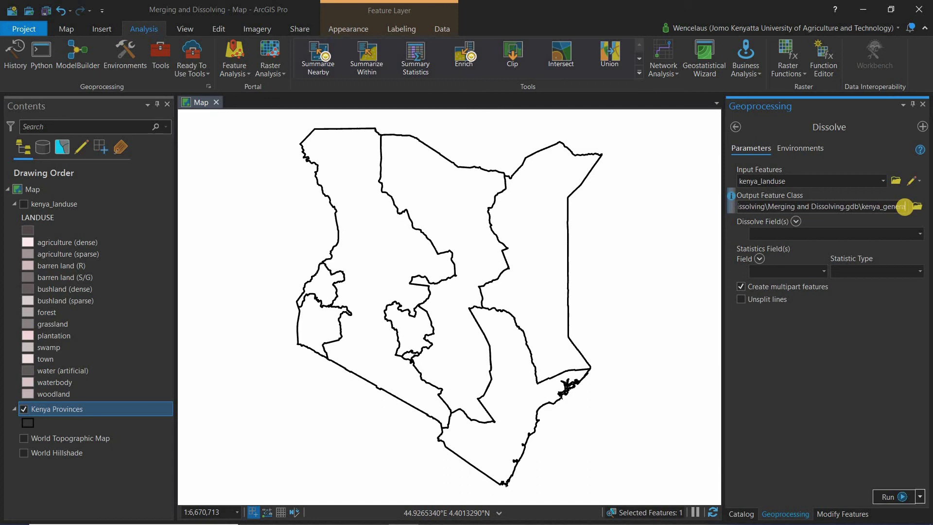
{"action": "type", "text": "li"}
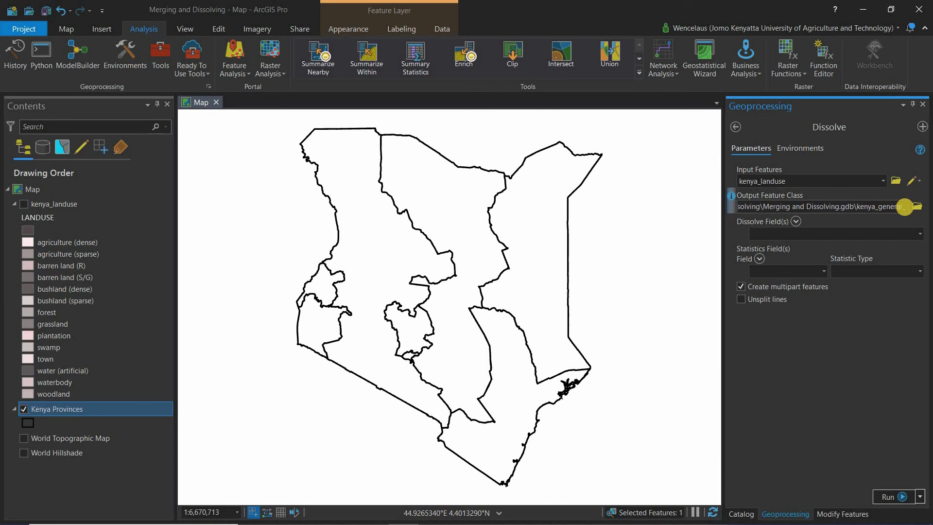
{"action": "type", "text": "boundar"}
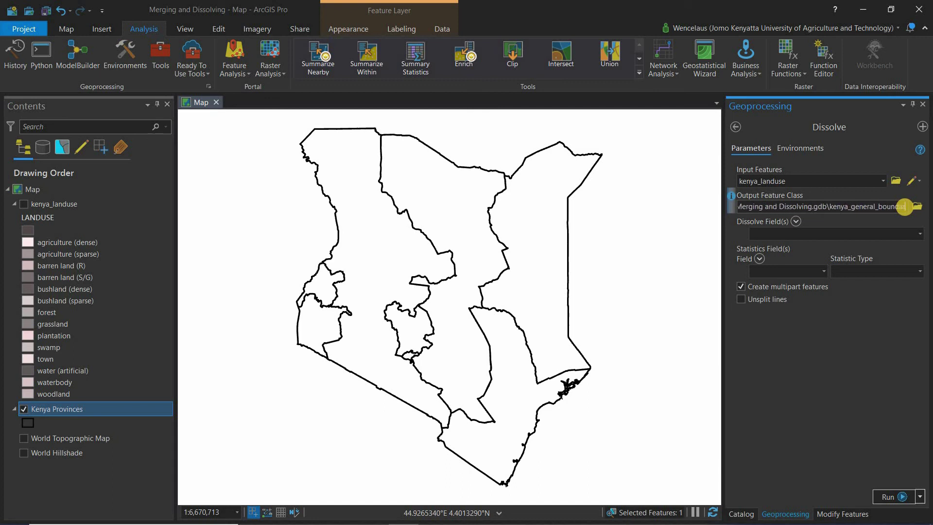
{"action": "type", "text": "y"}
{"action": "left_click", "coordinate": [922, 234]}
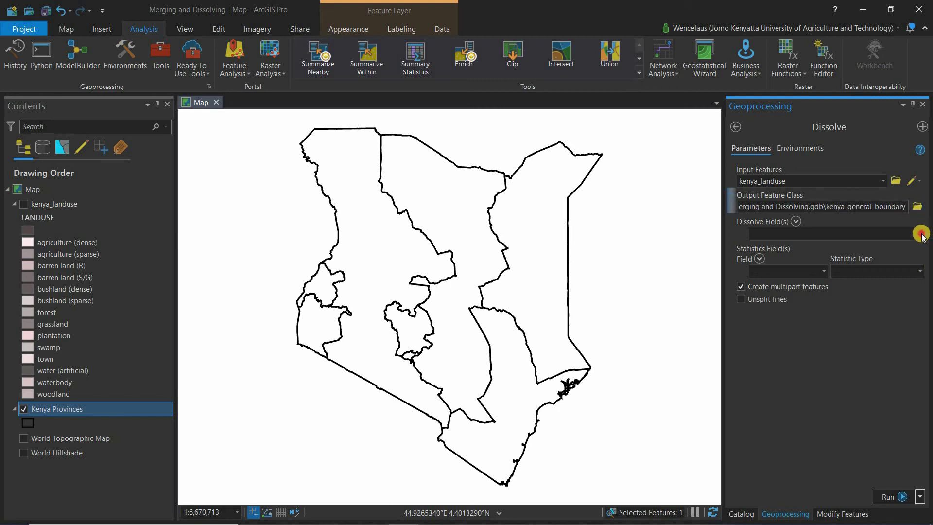
Browse the Dissolve Field(s) list without choosing a field
{"action": "left_click", "coordinate": [920, 235]}
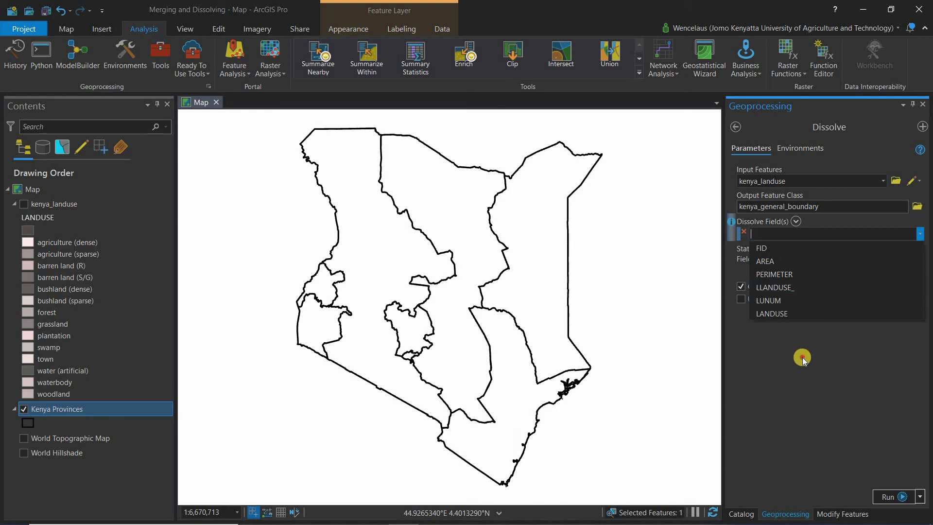
{"action": "left_click", "coordinate": [802, 357]}
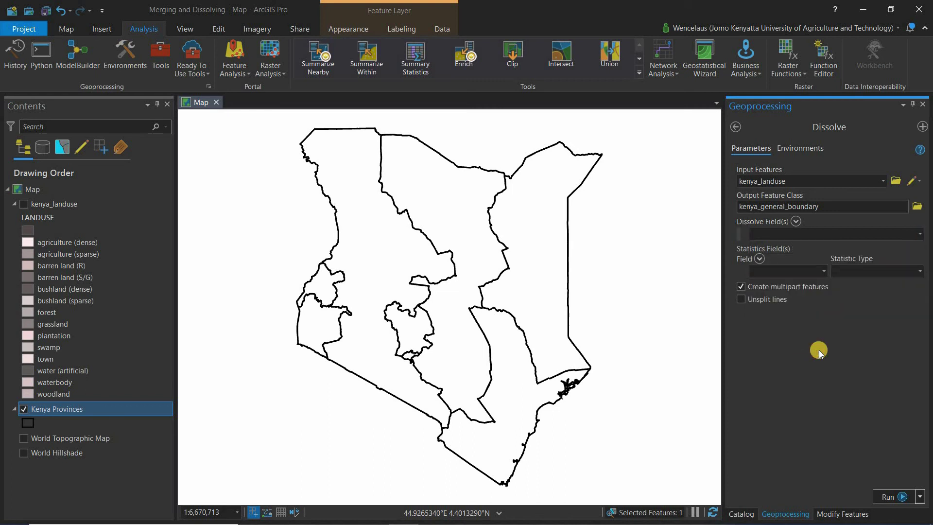
{"action": "left_click", "coordinate": [914, 235]}
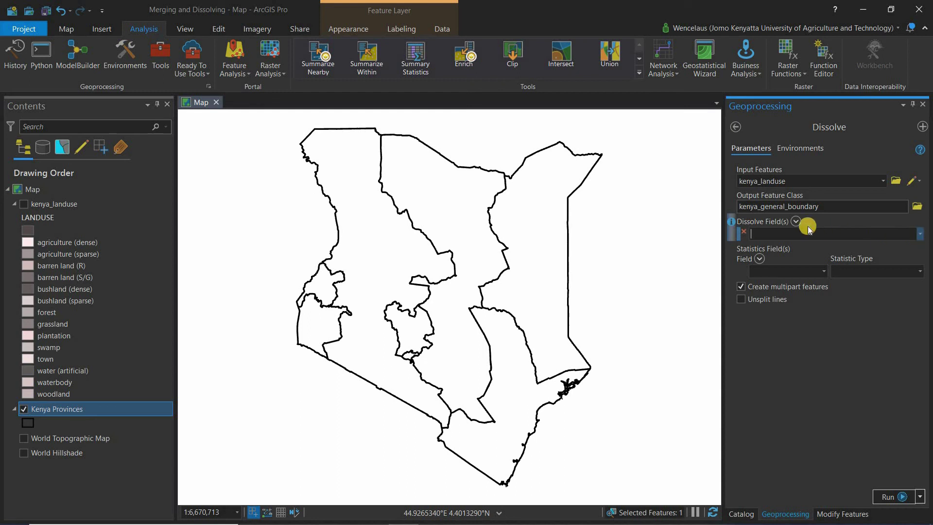
Switch the Dissolve input to Kenya Provinces, checking its field list without picking one
{"action": "left_click", "coordinate": [797, 221]}
{"action": "left_click", "coordinate": [842, 377]}
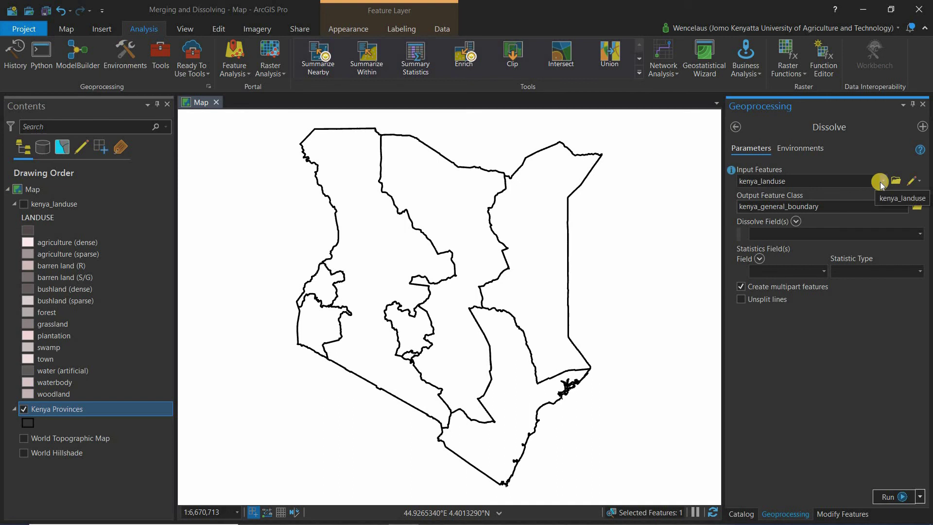
{"action": "left_click", "coordinate": [879, 182]}
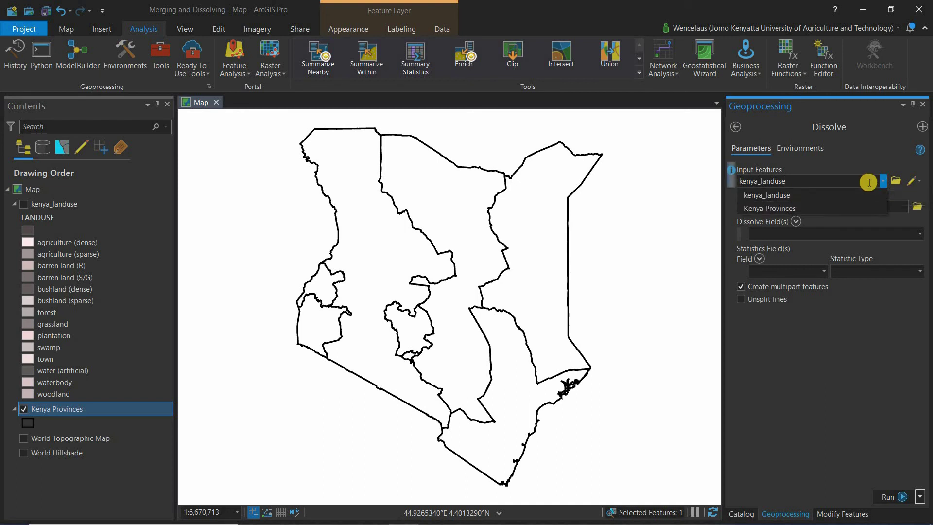
{"action": "left_click", "coordinate": [782, 208]}
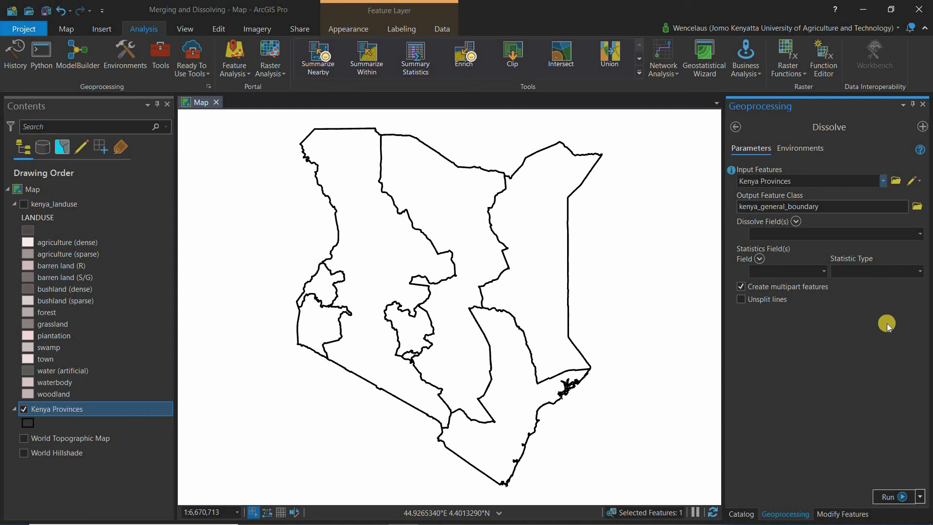
{"action": "left_click", "coordinate": [921, 233]}
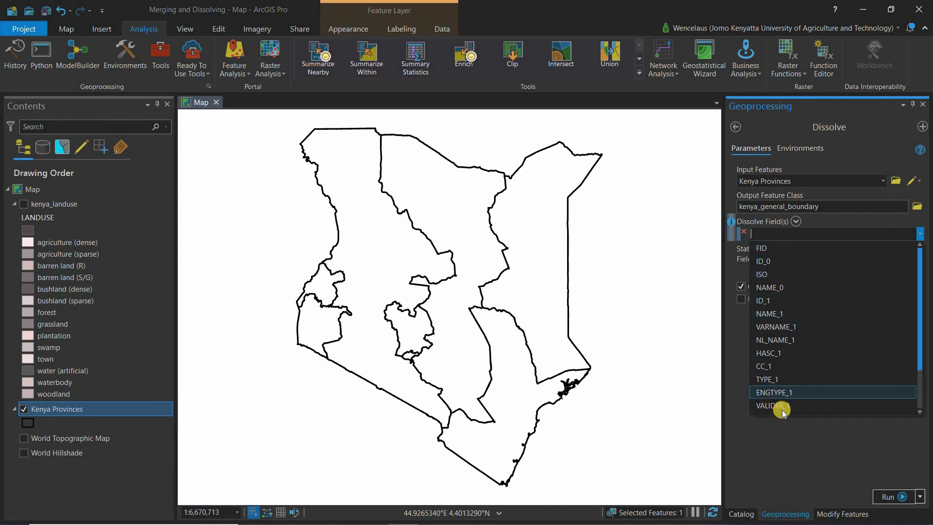
{"action": "left_click", "coordinate": [779, 453]}
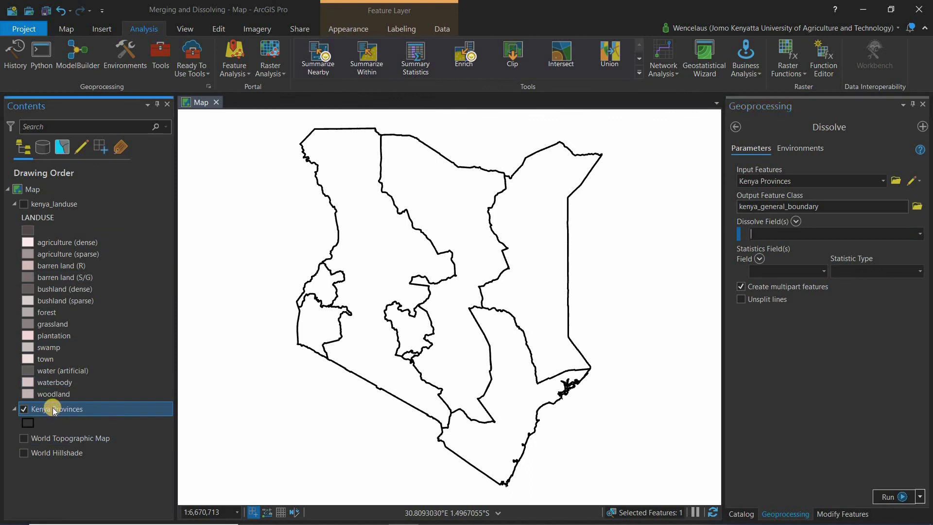
{"action": "right_click", "coordinate": [52, 407]}
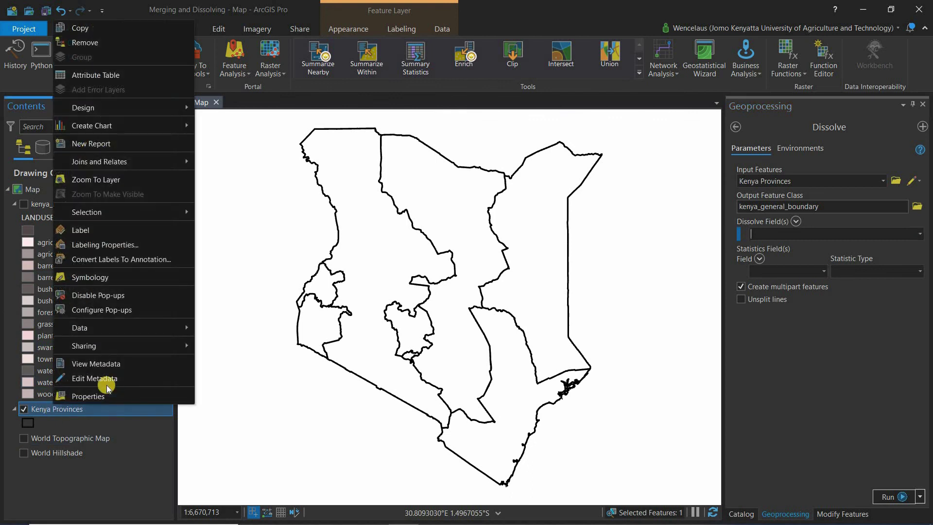
{"action": "left_click", "coordinate": [92, 80]}
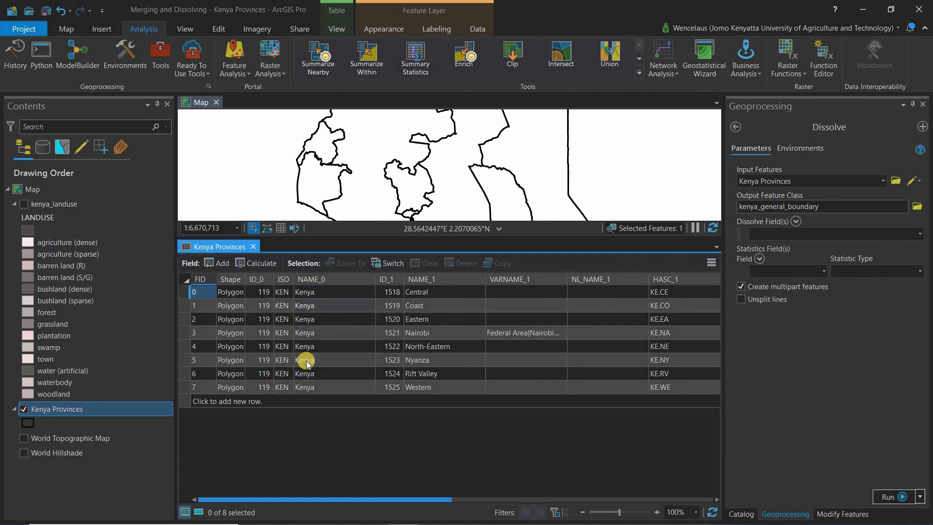
{"action": "mouse_move", "coordinate": [311, 282]}
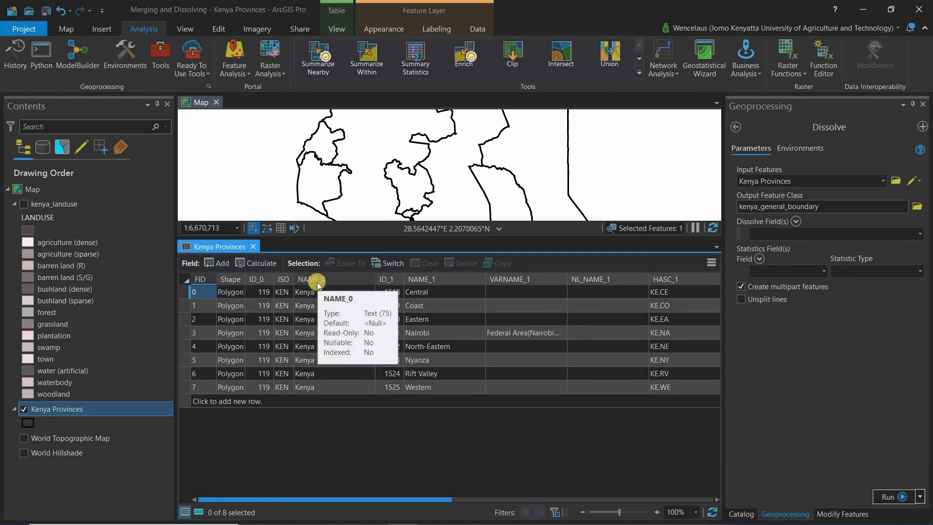
{"action": "left_click", "coordinate": [253, 246]}
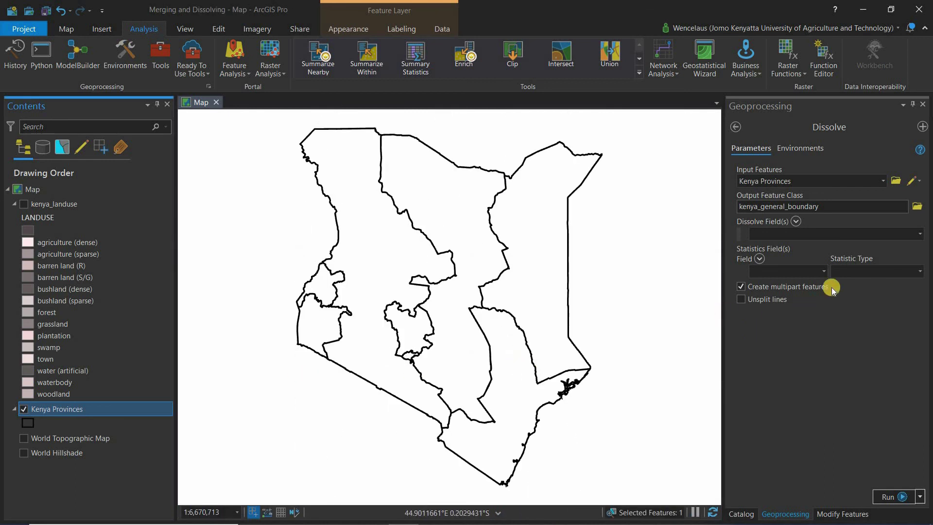
Choose NAME_0 as the dissolve field and run Dissolve to create kenya_general_boundary
{"action": "left_click", "coordinate": [917, 235]}
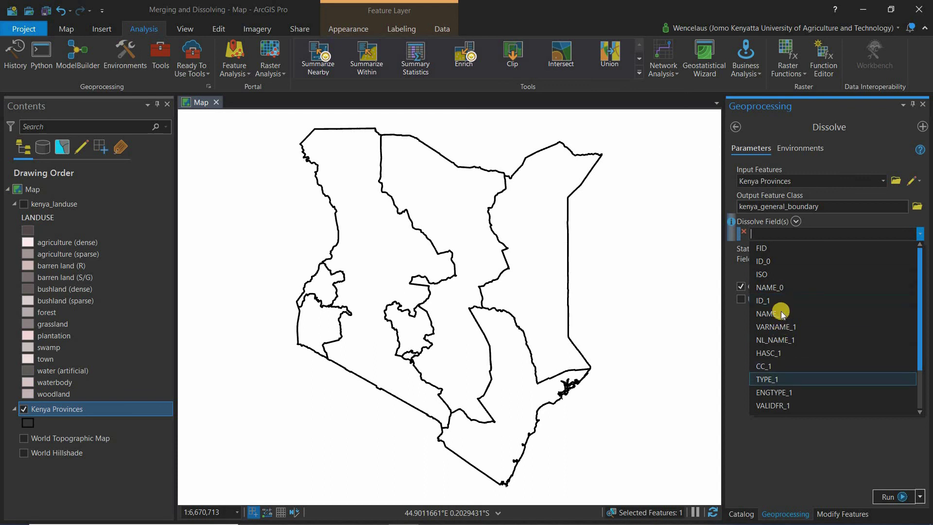
{"action": "left_click", "coordinate": [780, 287]}
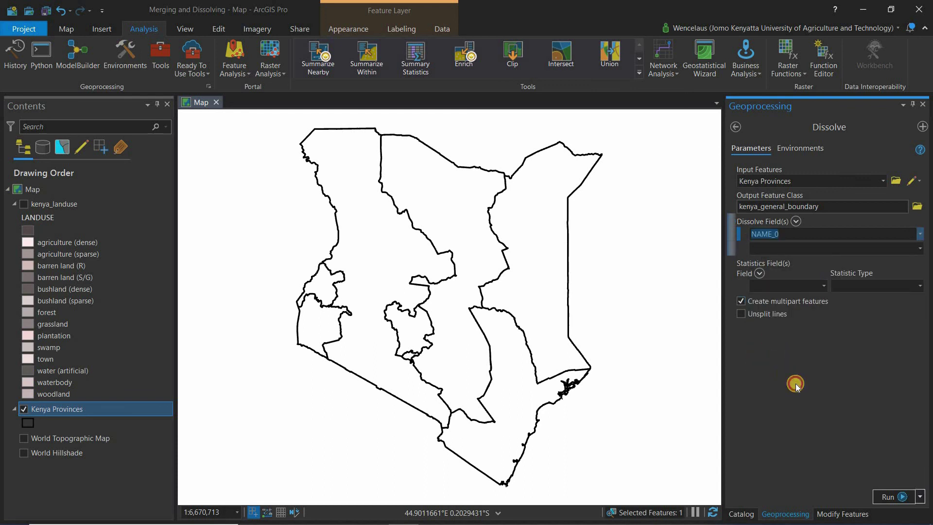
{"action": "left_click", "coordinate": [795, 384]}
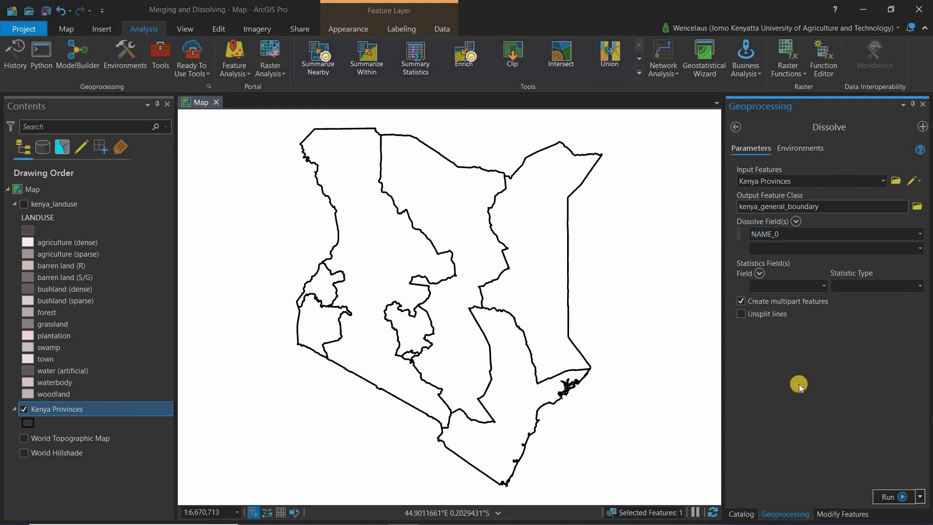
{"action": "left_click", "coordinate": [883, 497]}
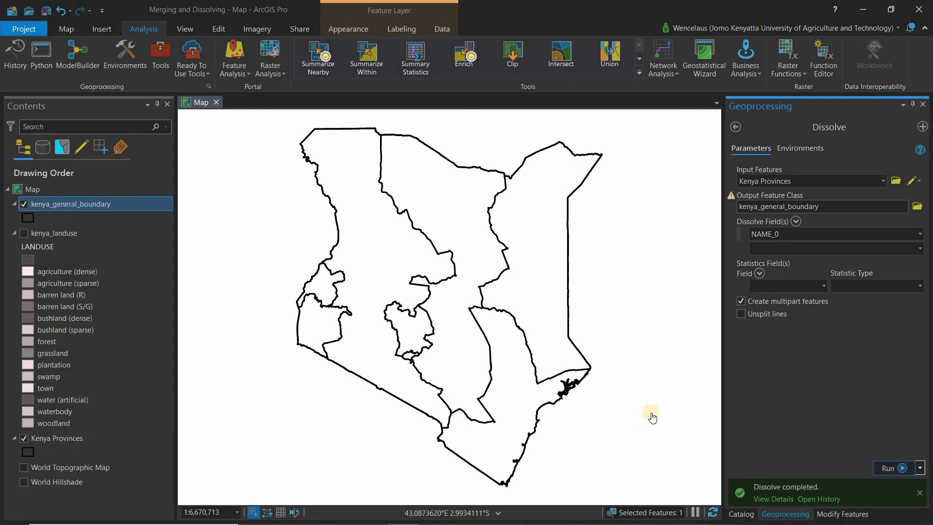
Uncheck Kenya Provinces in Contents, leaving the kenya_general_boundary outline visible
{"action": "left_click", "coordinate": [24, 439]}
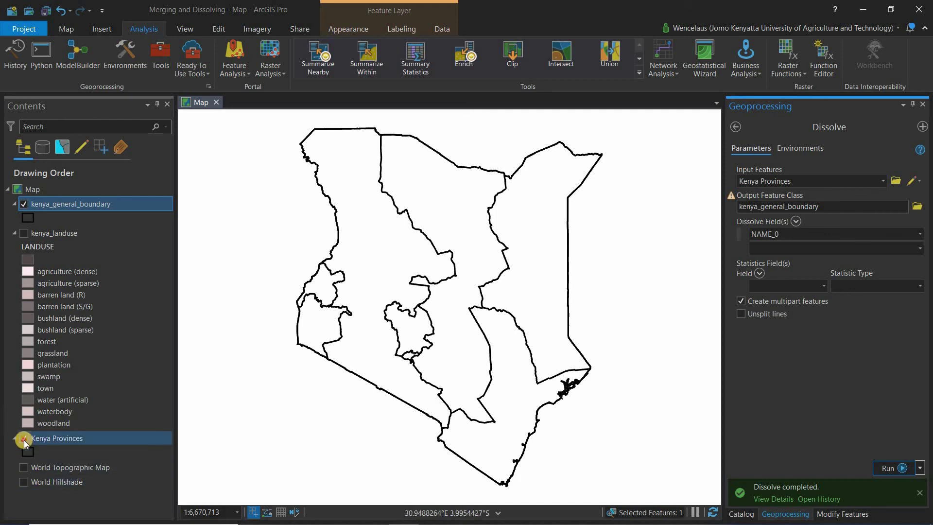